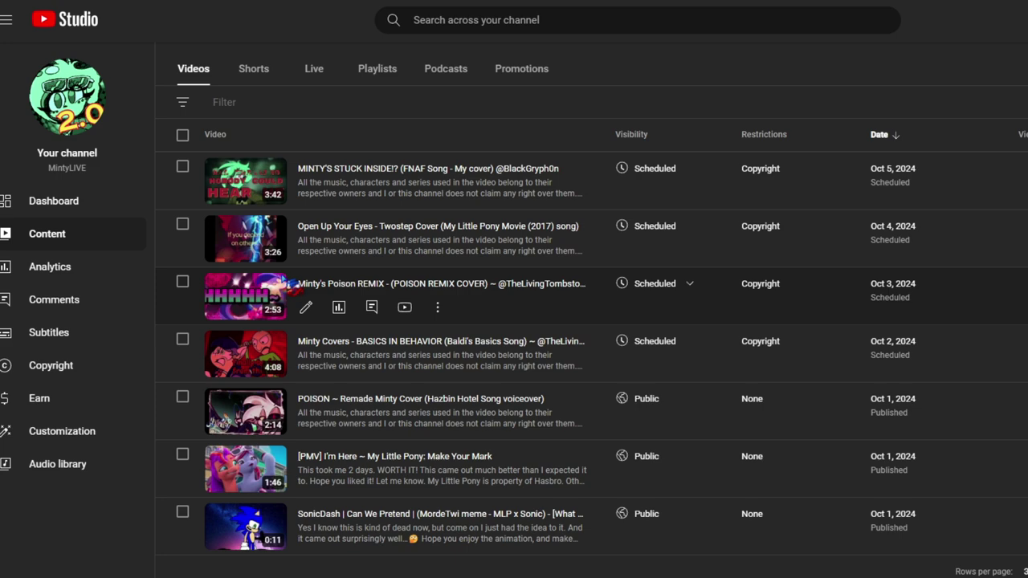
- Switch from the Content > Videos list to the OBS Studio window with Alt+Tab
{"action": "key", "text": "alt+Tab"}
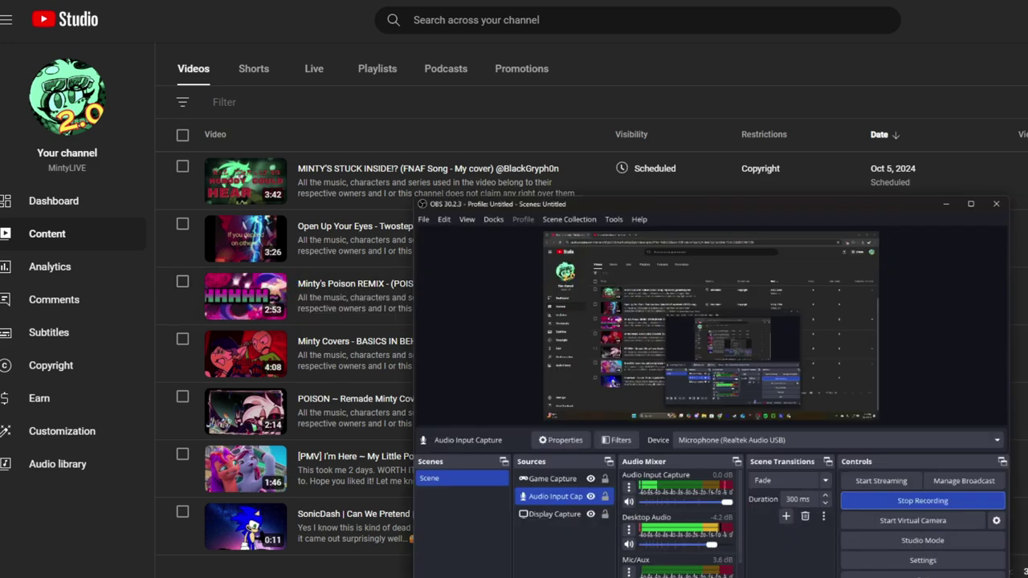